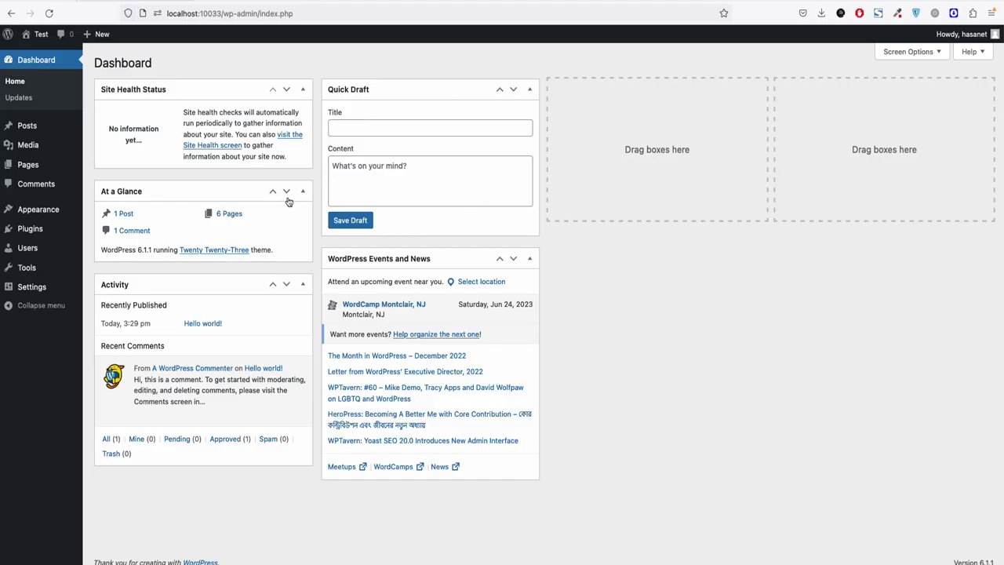
Search the plugin directory for "tourfic", then install and activate the Tourfic hotel and travel booking plugin
mouse_move(46, 234)
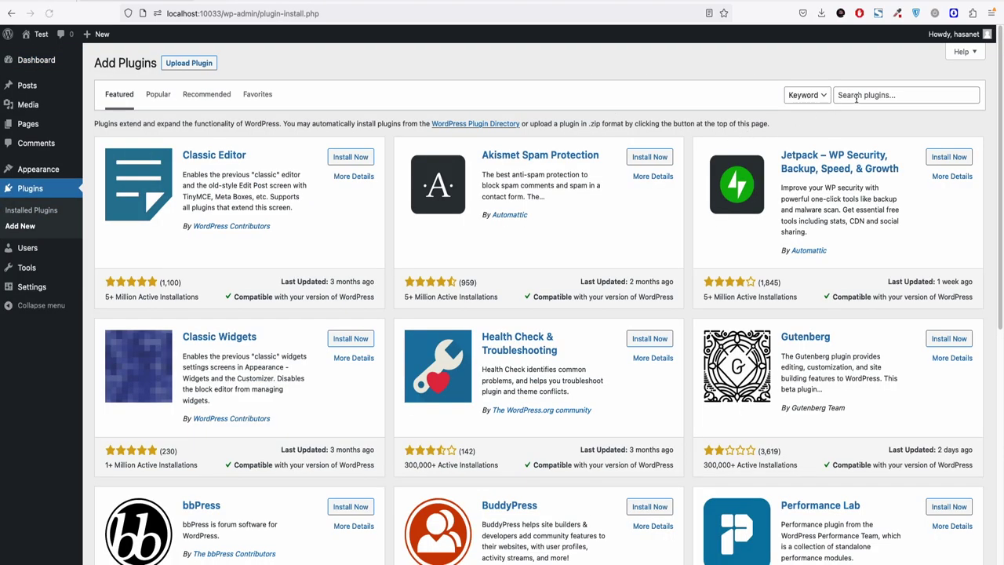
click(862, 98)
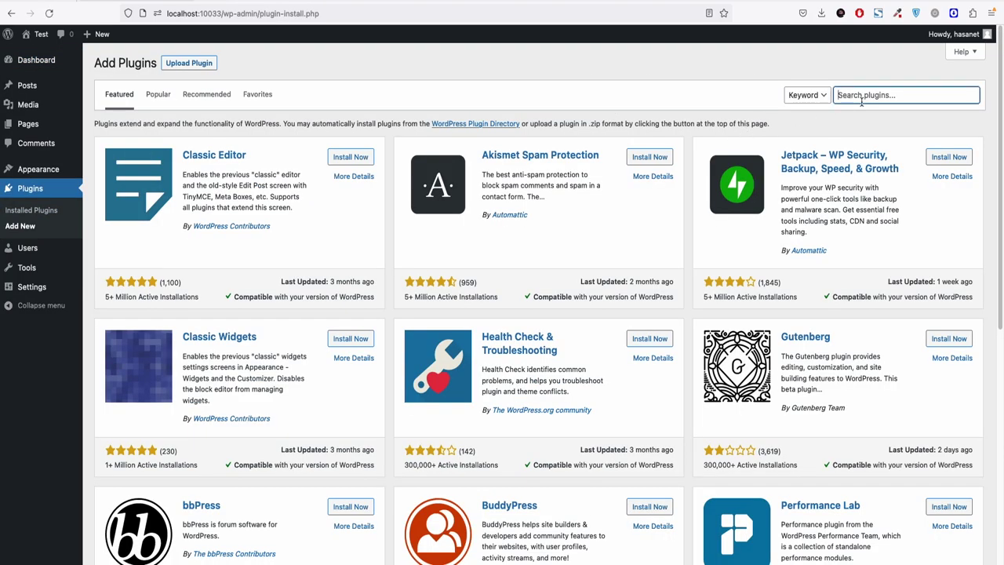
text(tourfic)
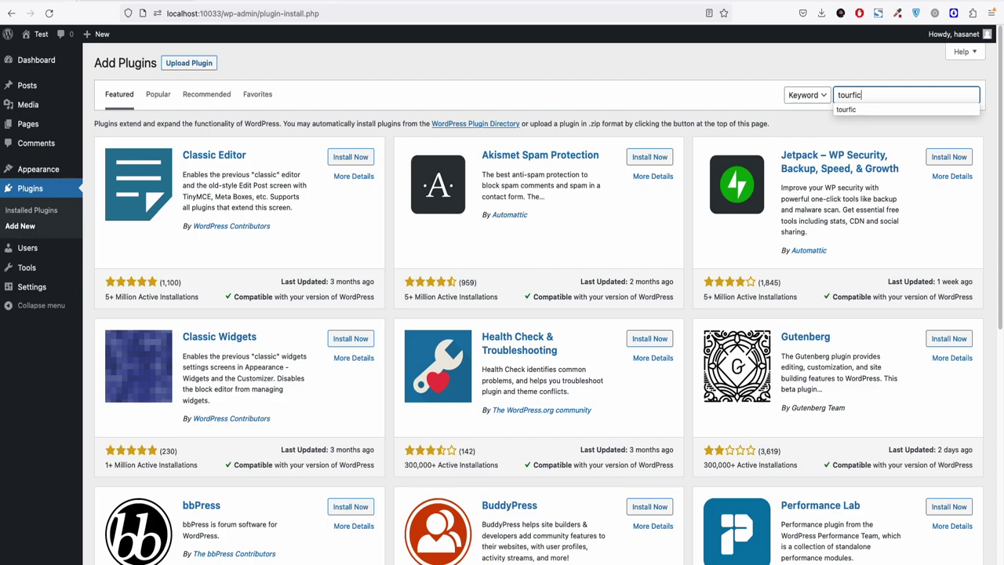
key(Return)
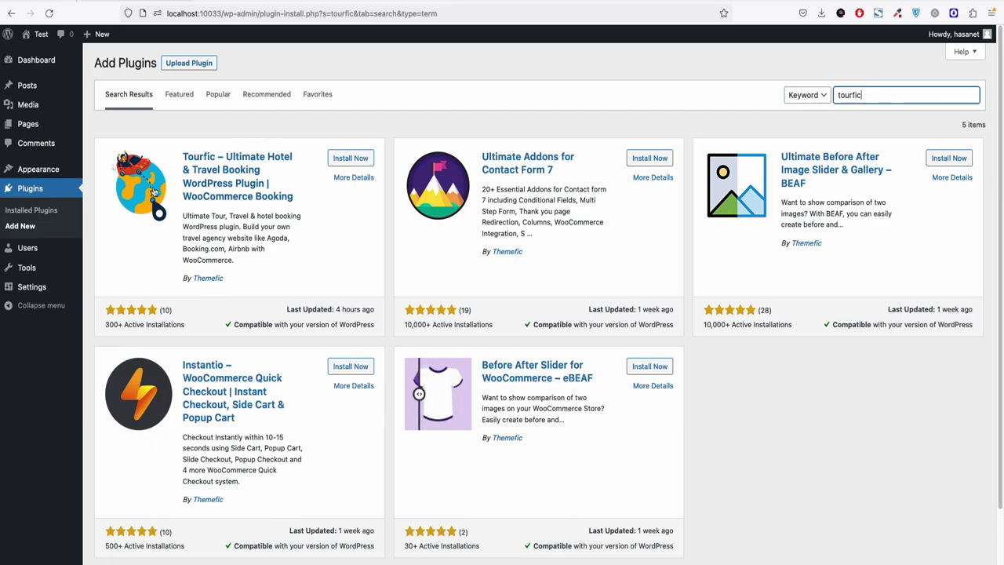
click(342, 159)
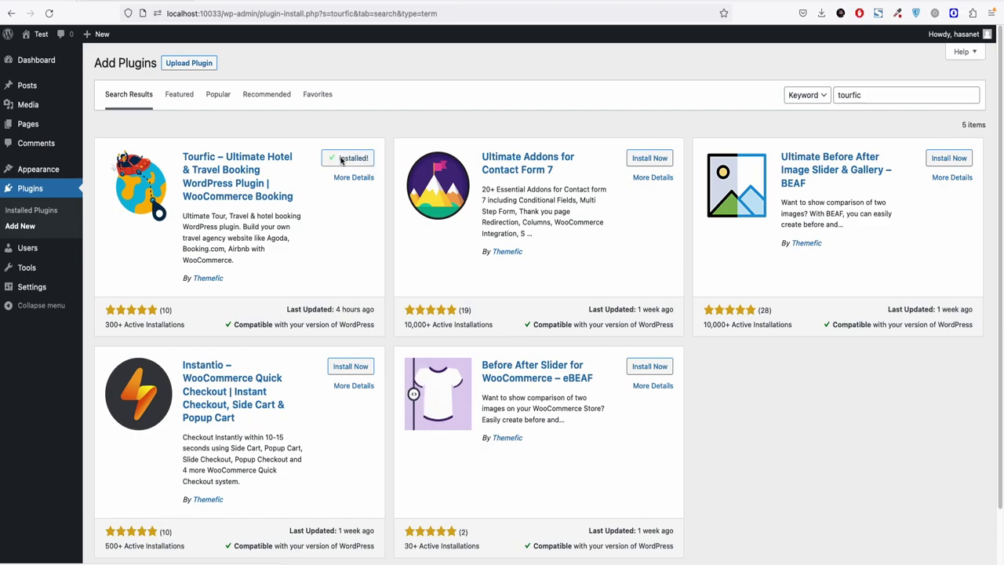
click(353, 159)
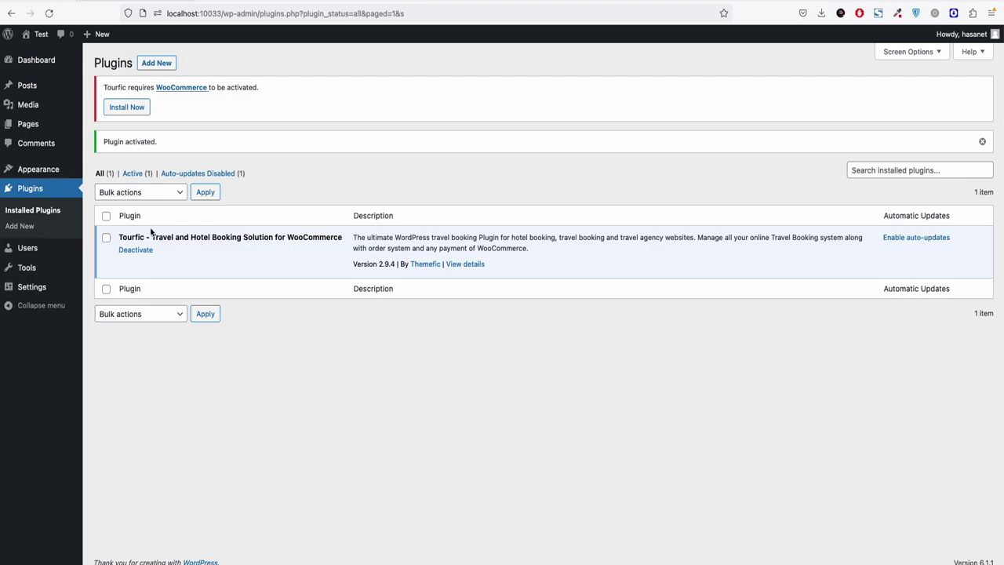
Install and activate the WooCommerce plugin that Tourfic requires
click(120, 109)
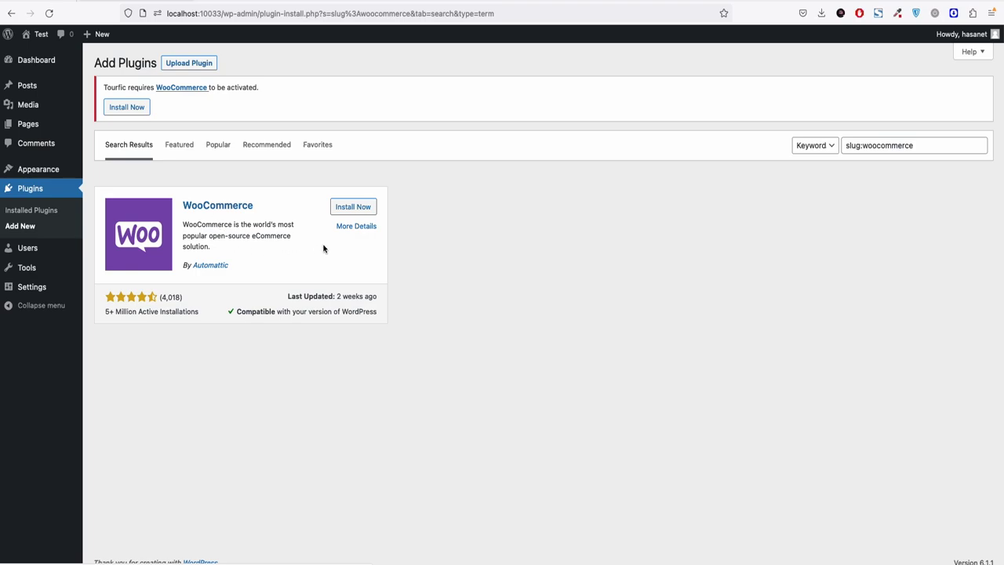
click(345, 208)
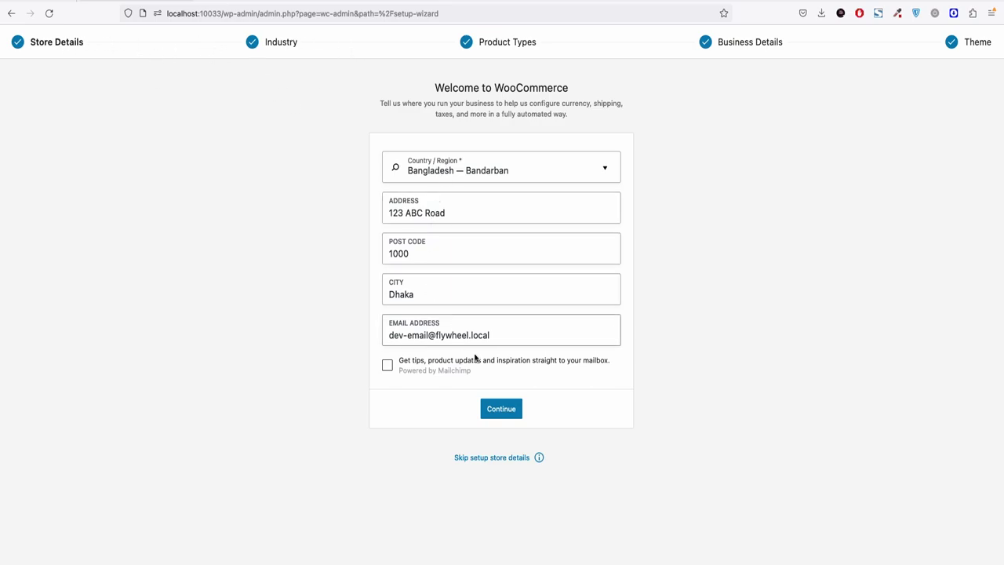
Complete the WooCommerce setup details with industry Other (Travel), Physical products, 11 - 100 products and no selling elsewhere, declining usage tracking
click(506, 414)
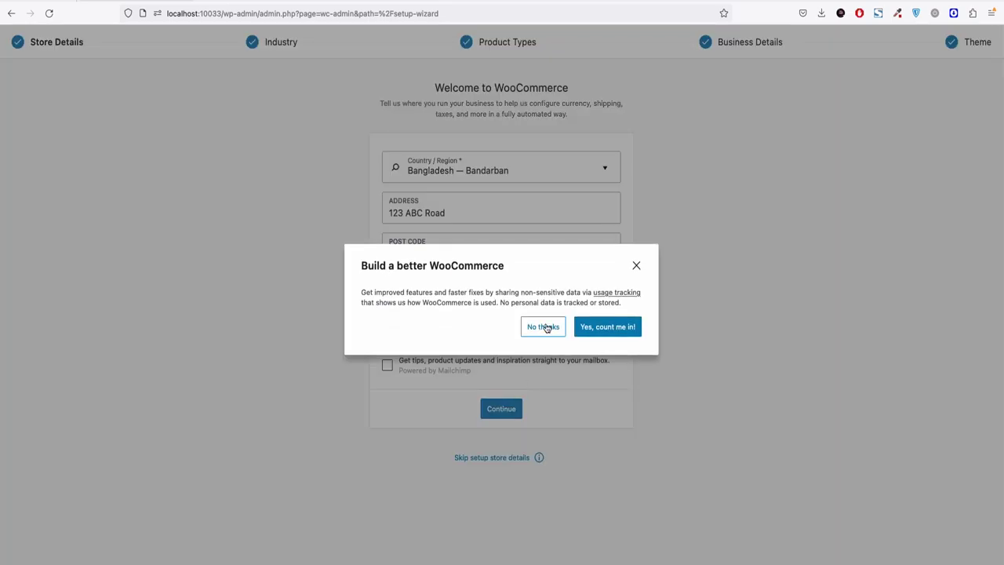
click(546, 327)
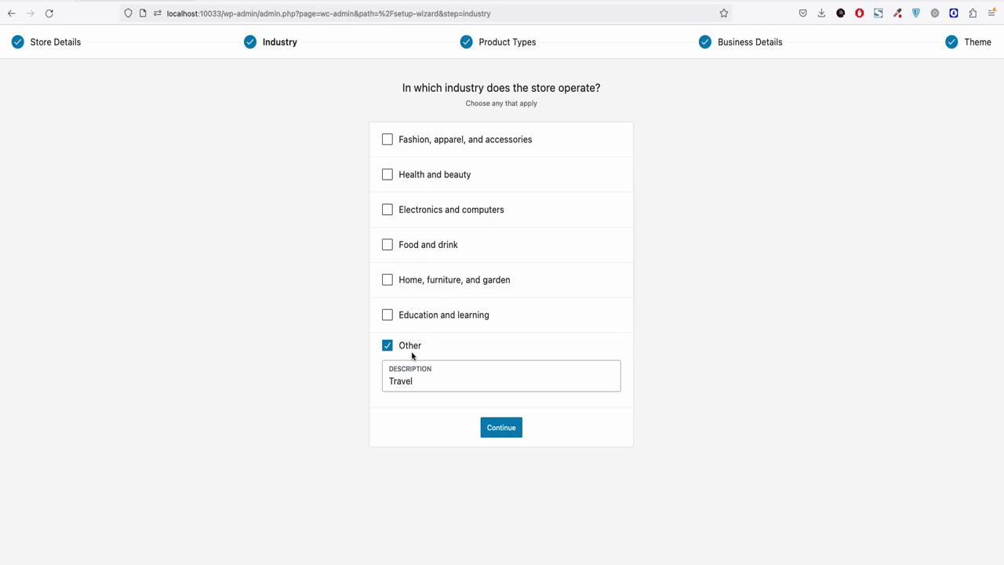
click(499, 430)
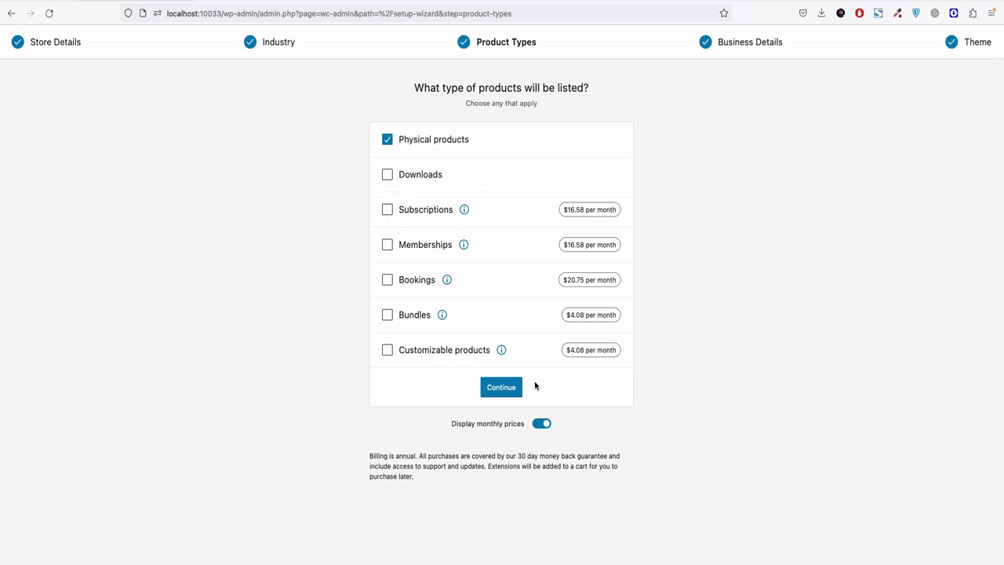
click(498, 388)
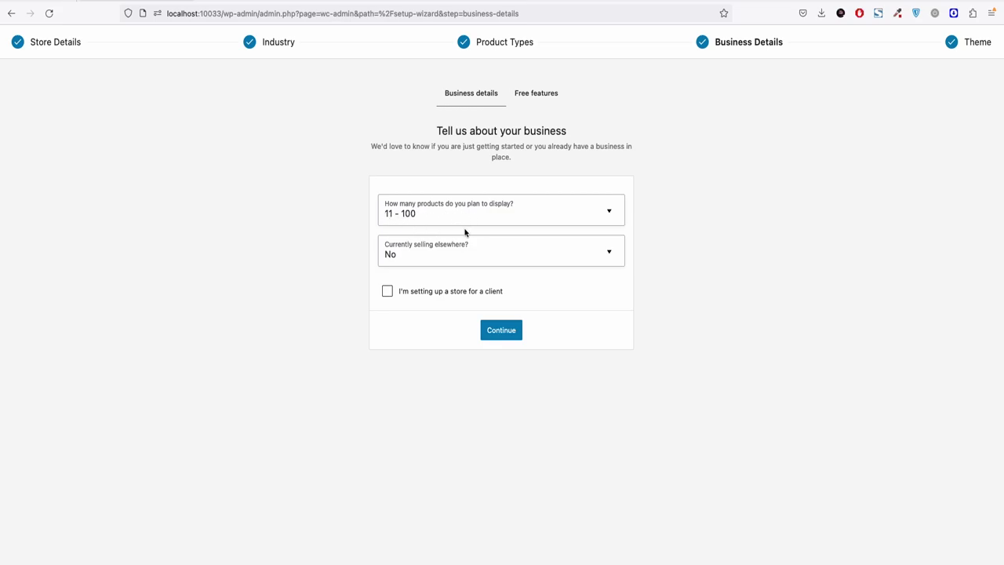
click(496, 328)
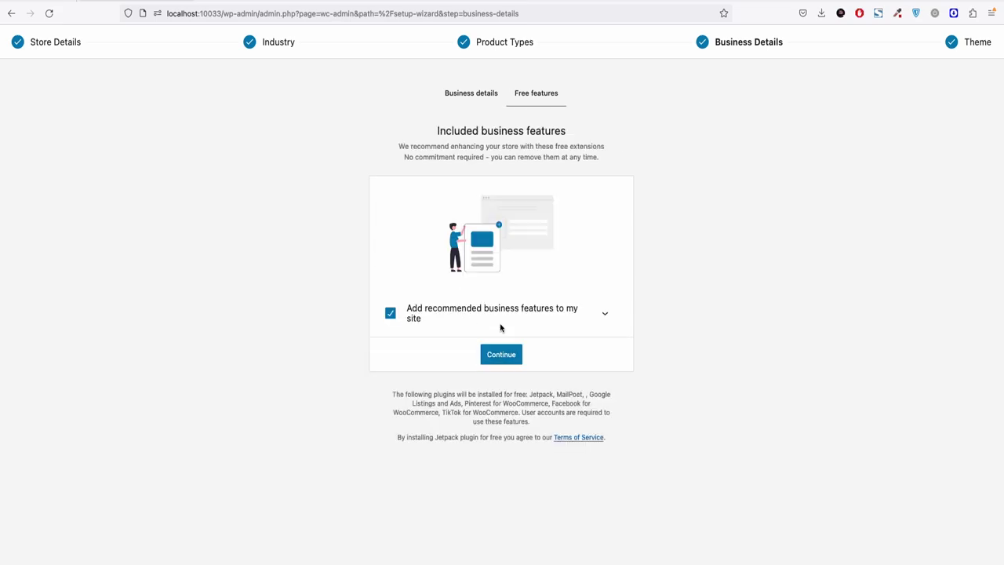
Leave out all recommended free business features and proceed to the theme selection
click(390, 313)
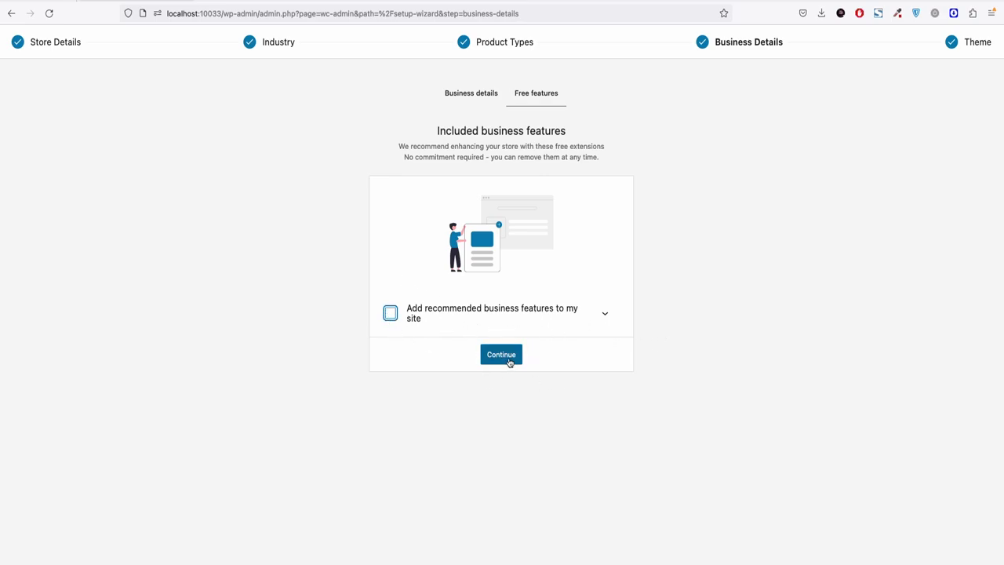
click(601, 314)
scroll(648, 316, down, 3)
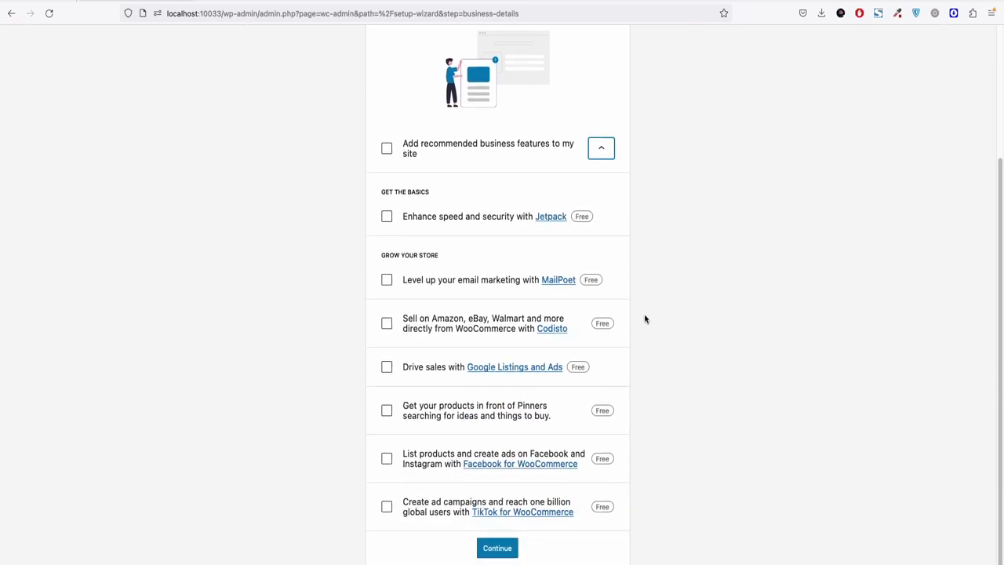
click(601, 150)
click(503, 352)
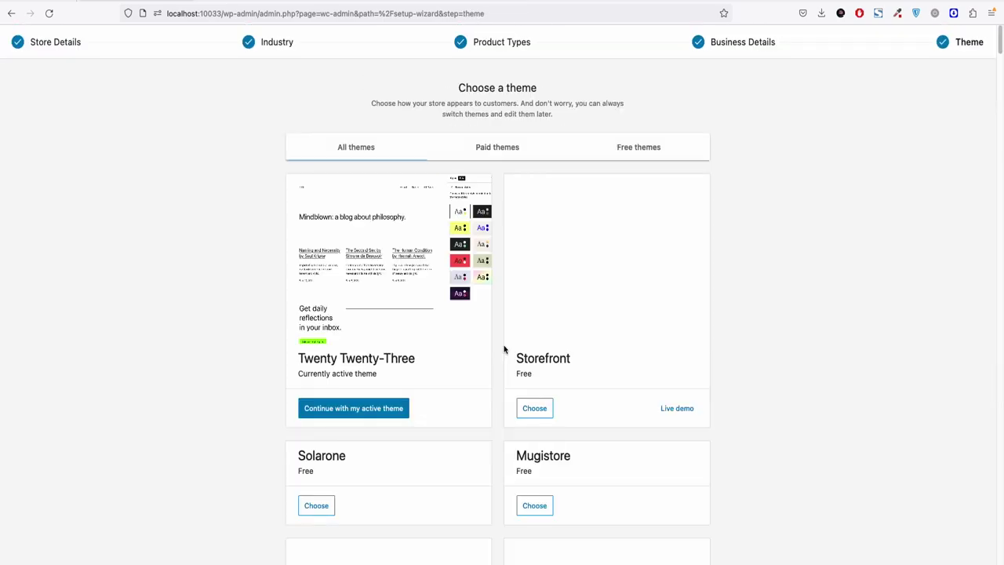
Browse all themes and the free themes, and continue the store setup with the active Twenty Twenty-Three theme
scroll(368, 354, down, 2)
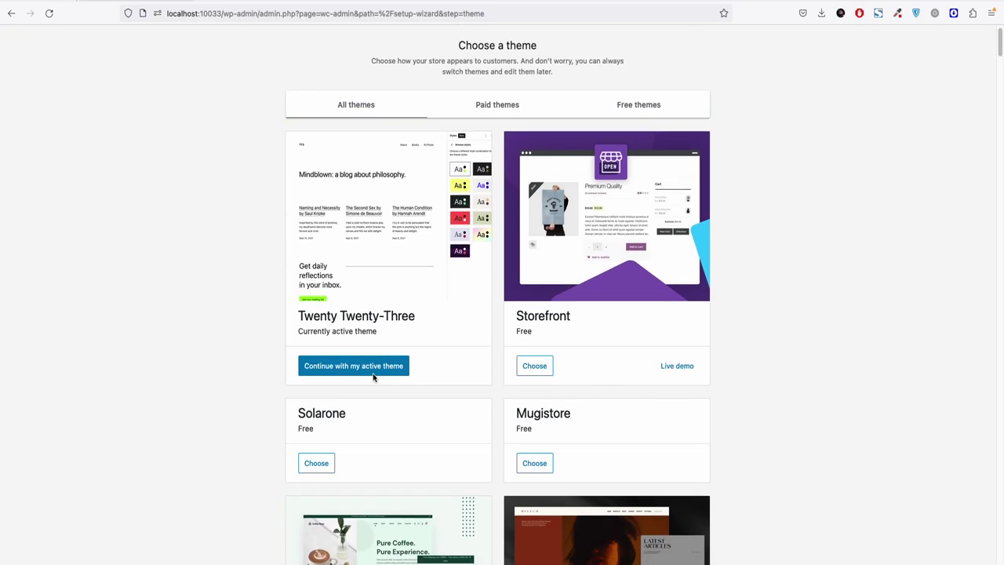
scroll(397, 323, down, 12)
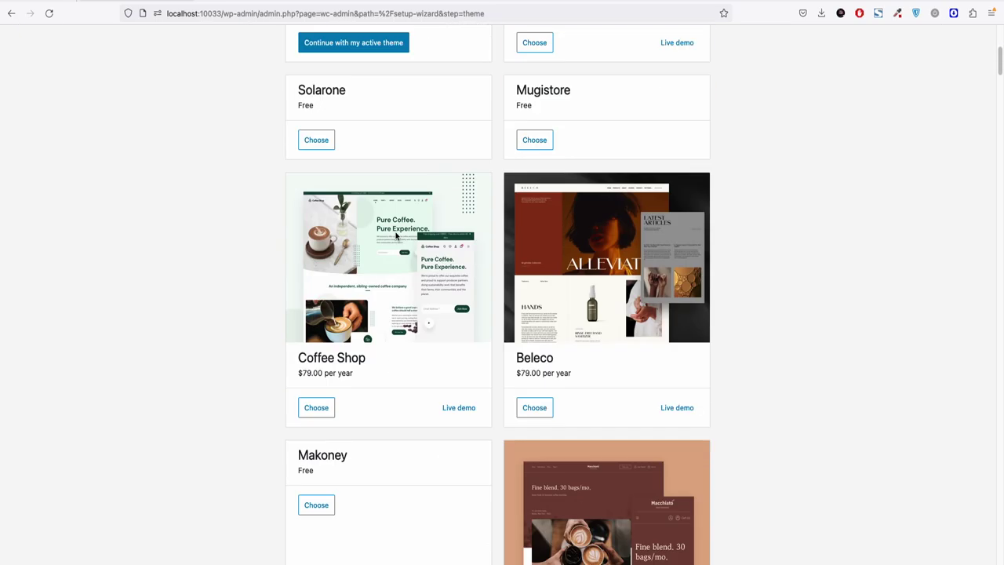
scroll(395, 242, up, 15)
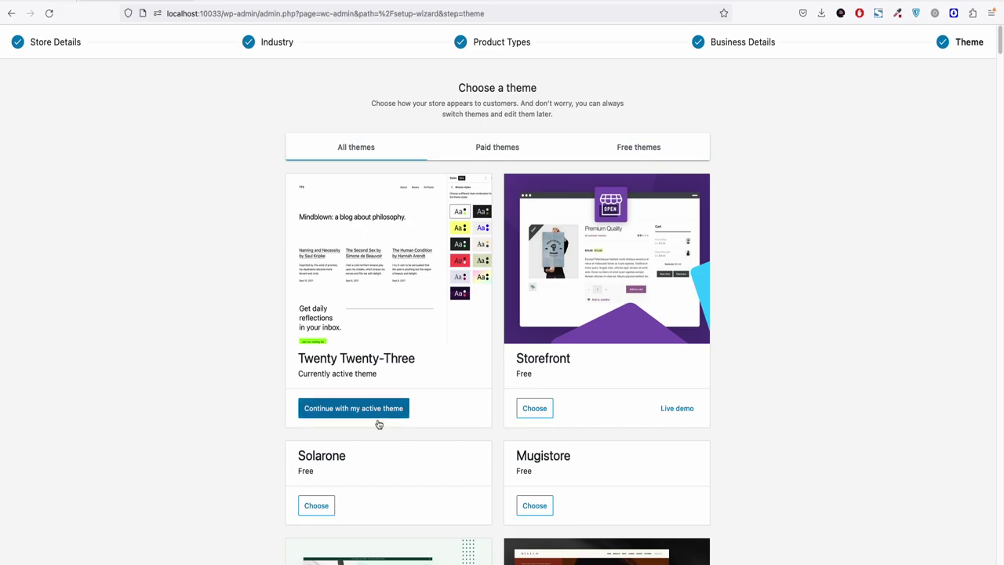
click(659, 155)
scroll(557, 174, down, 1)
scroll(557, 174, down, 15)
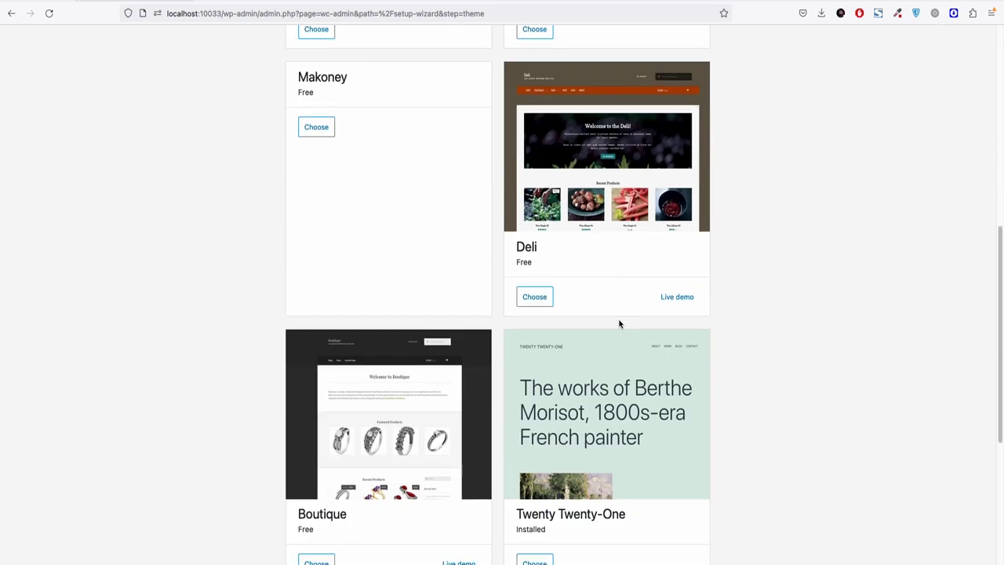
scroll(619, 323, up, 15)
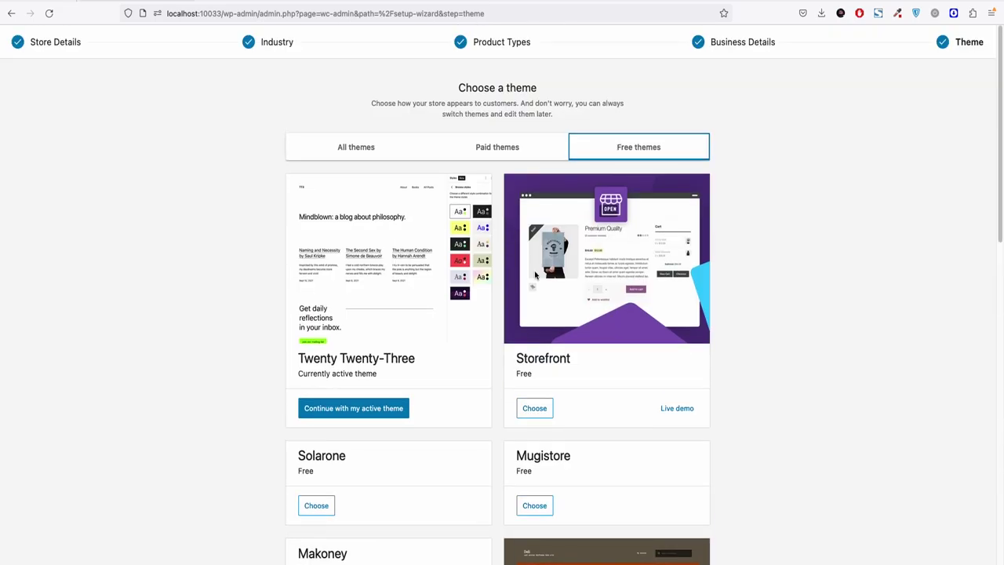
click(361, 148)
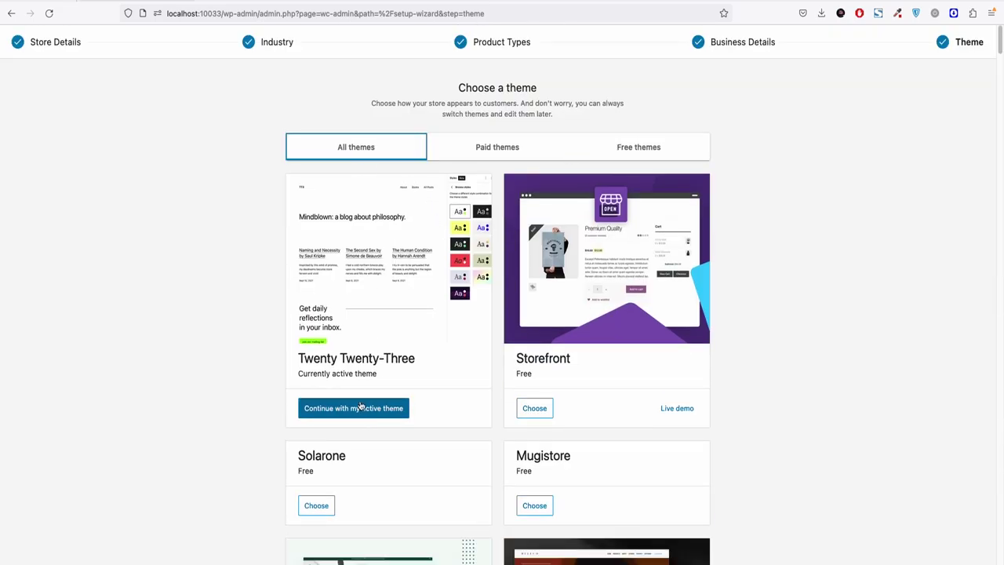
click(355, 409)
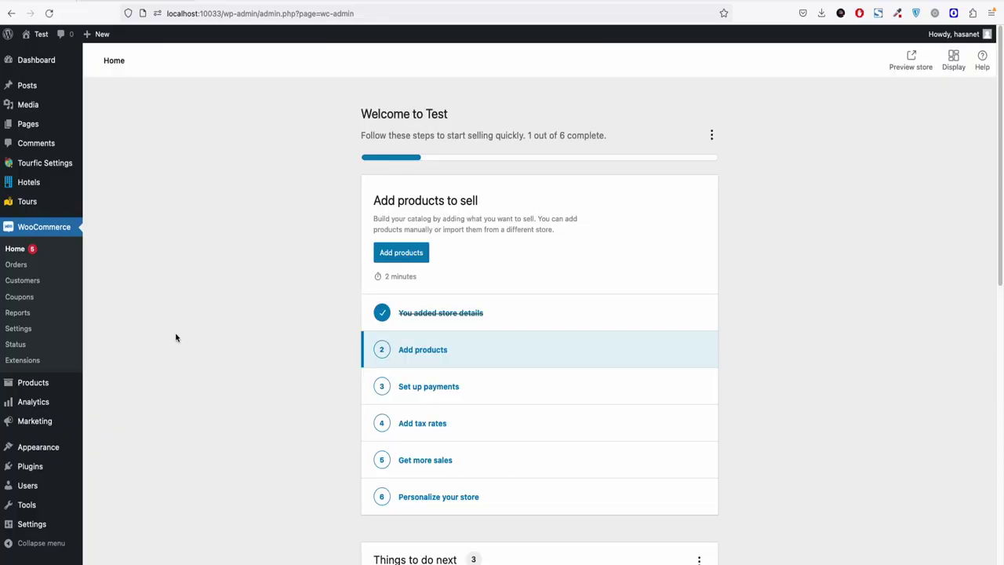
Open the general settings of the Tourfic plugin
mouse_move(67, 163)
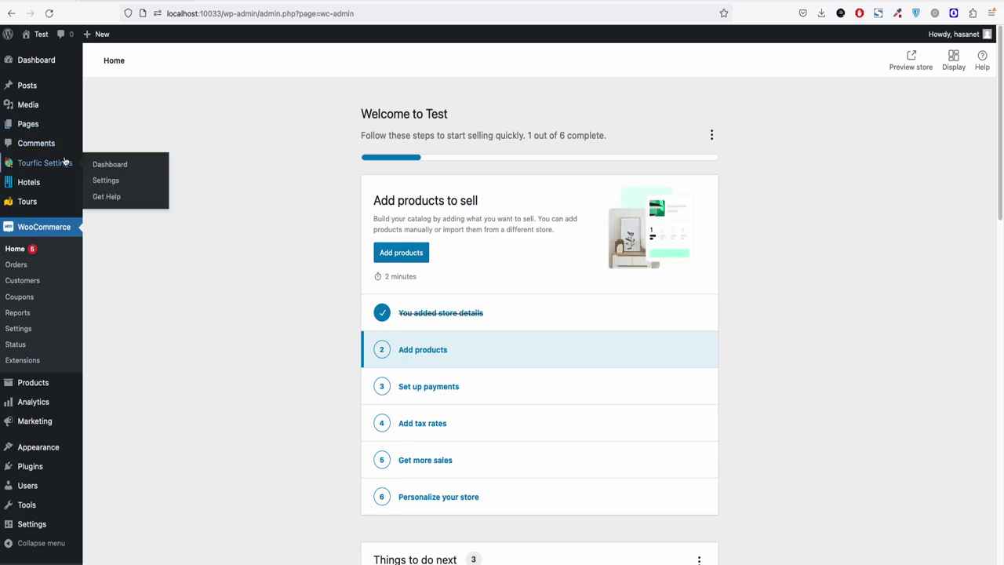
click(106, 181)
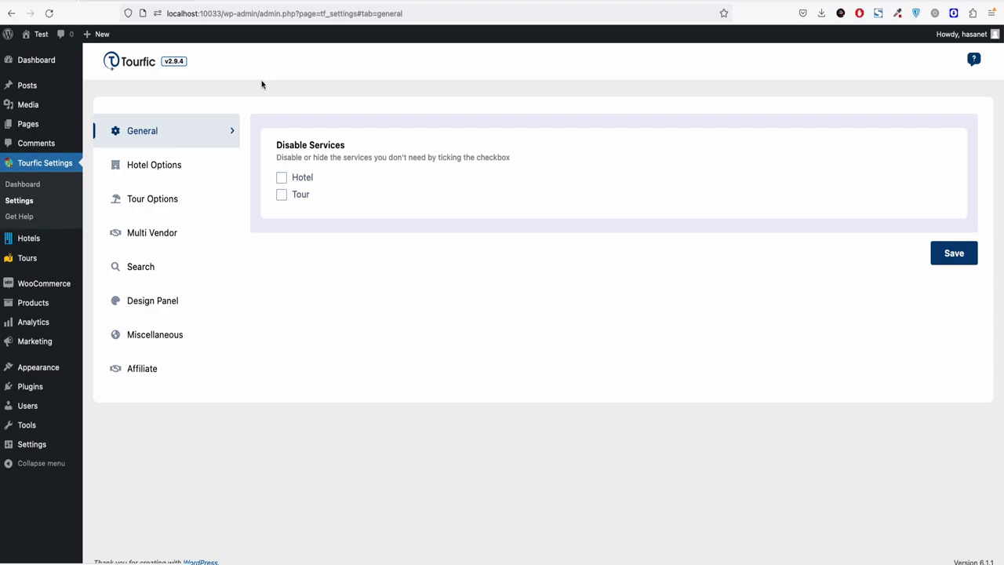
Switch to the Tourfic website at themefic.com, log in and open the account's downloads list
click(258, 2)
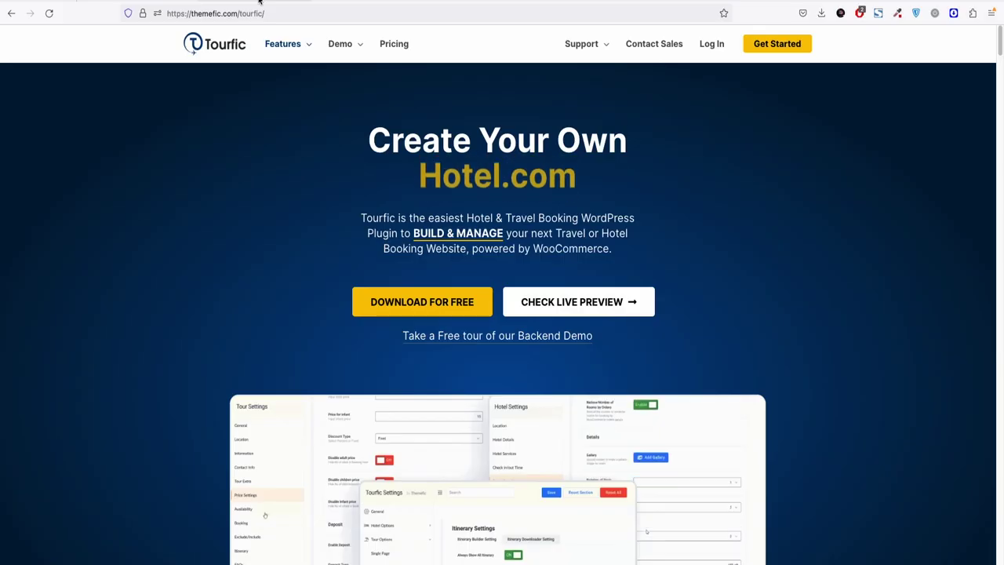
click(712, 47)
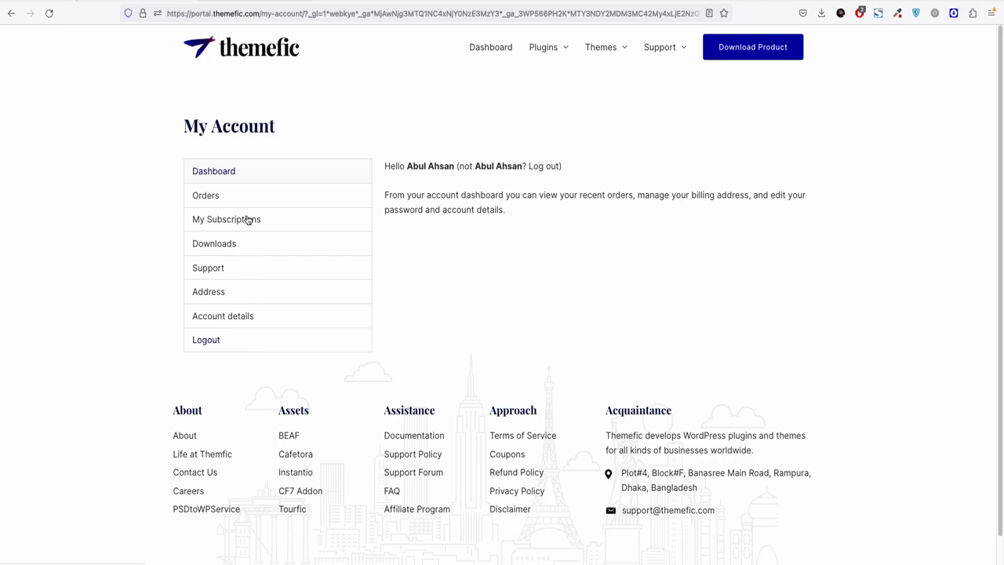
click(223, 248)
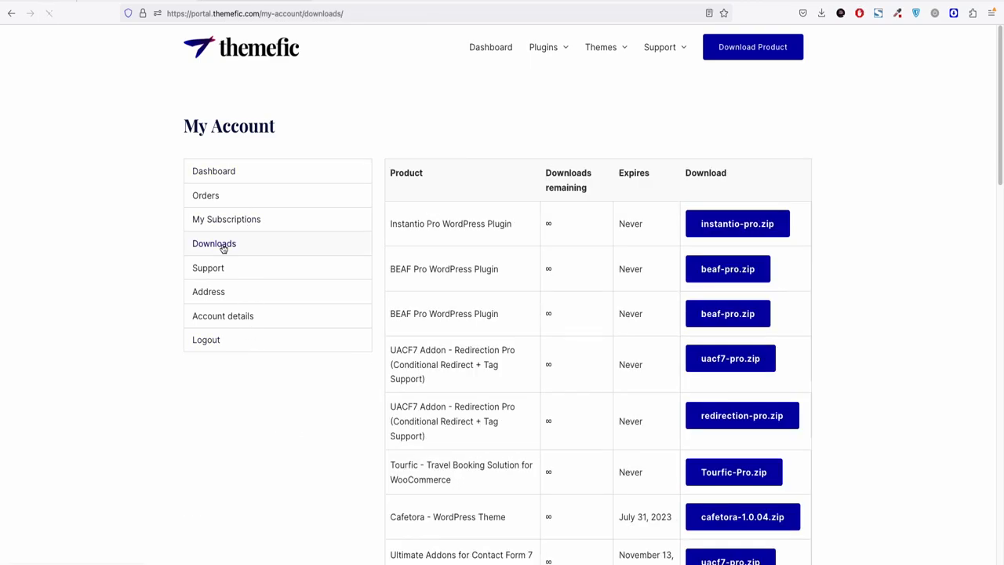
Download Tourfic-Pro.zip from the account's product list, save it in the Hudai folder and return to the WordPress admin
scroll(493, 240, down, 1)
scroll(523, 234, down, 3)
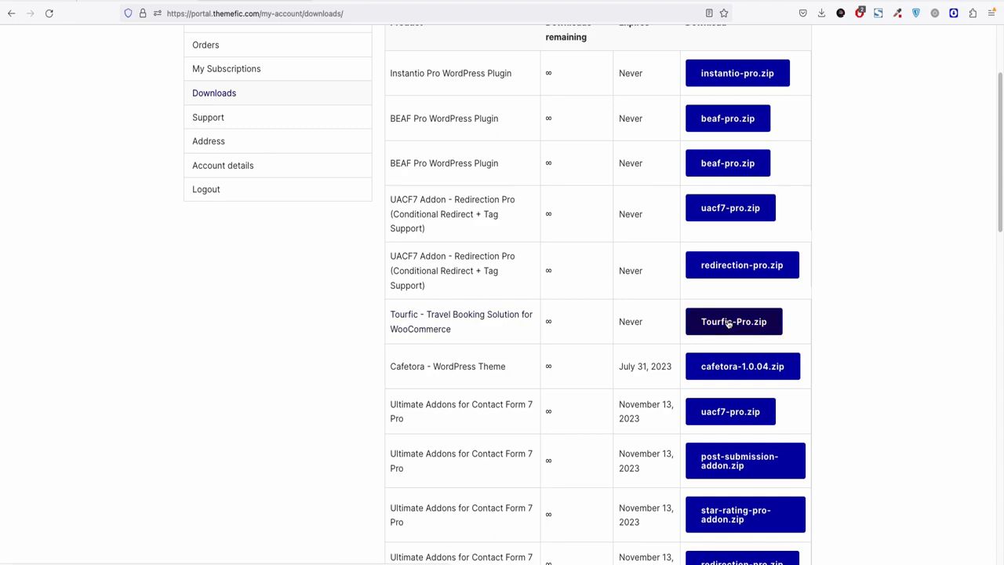
click(694, 297)
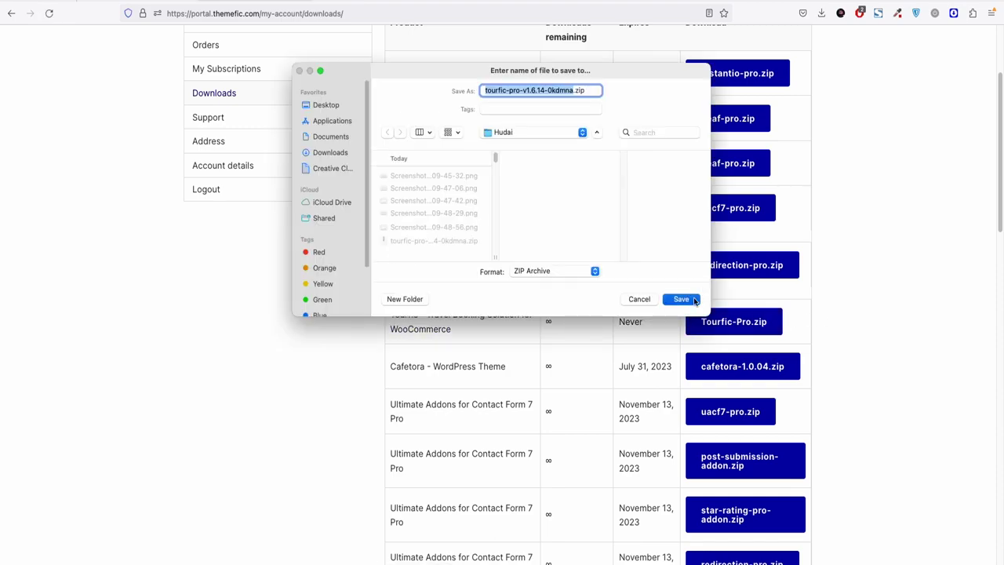
click(532, 251)
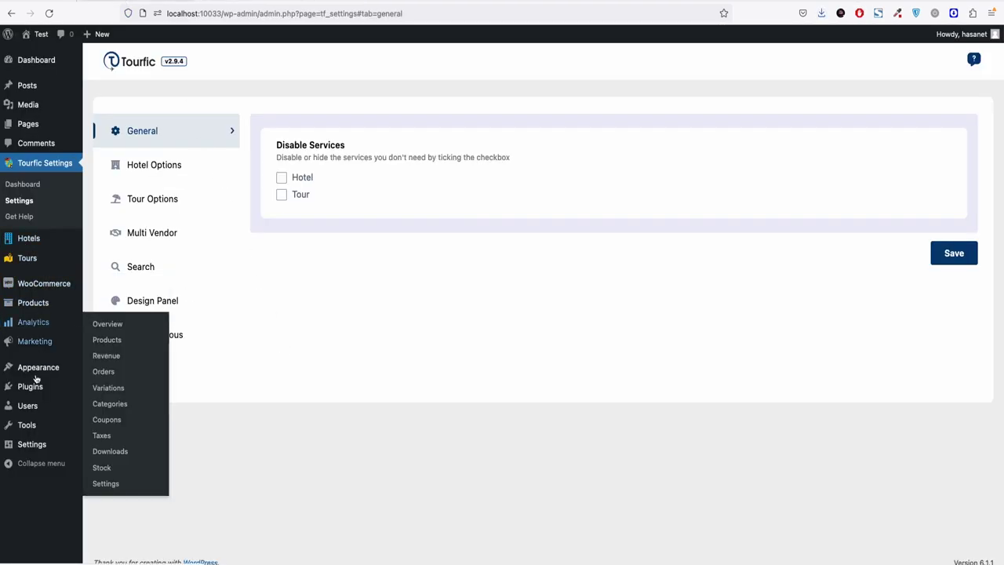
Open the zip upload form on the page for adding new plugins
mouse_move(30, 386)
click(97, 404)
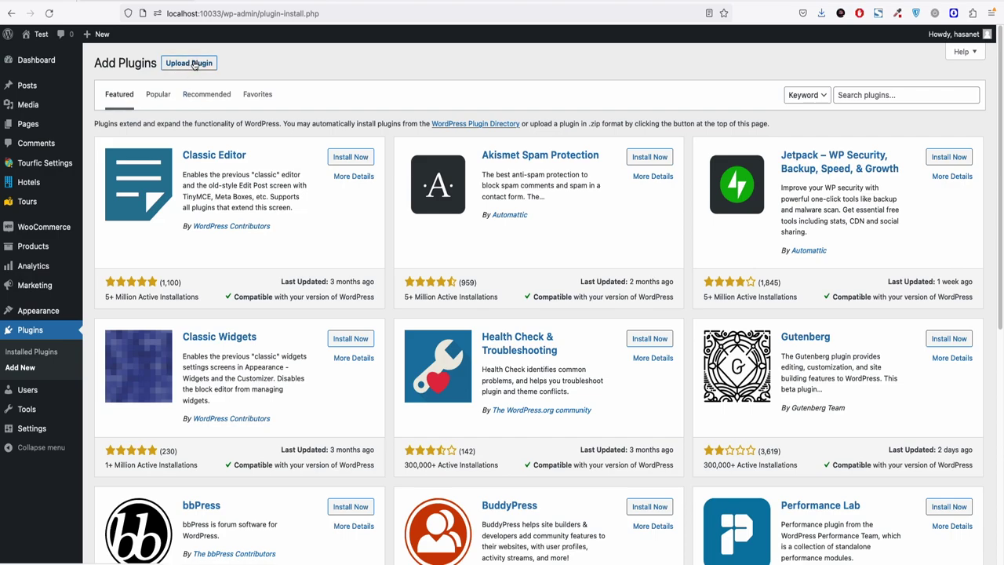
click(194, 65)
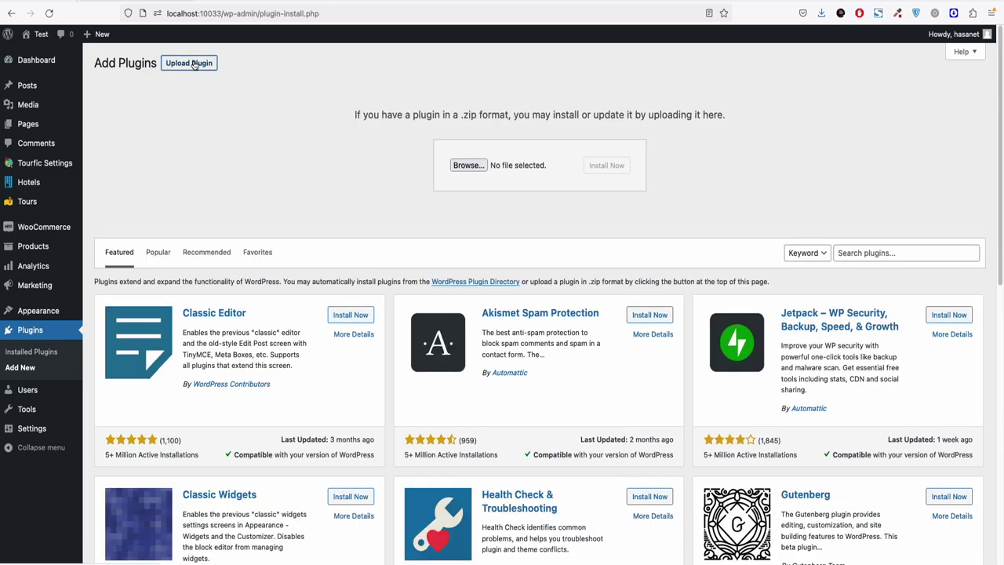
click(468, 165)
click(122, 108)
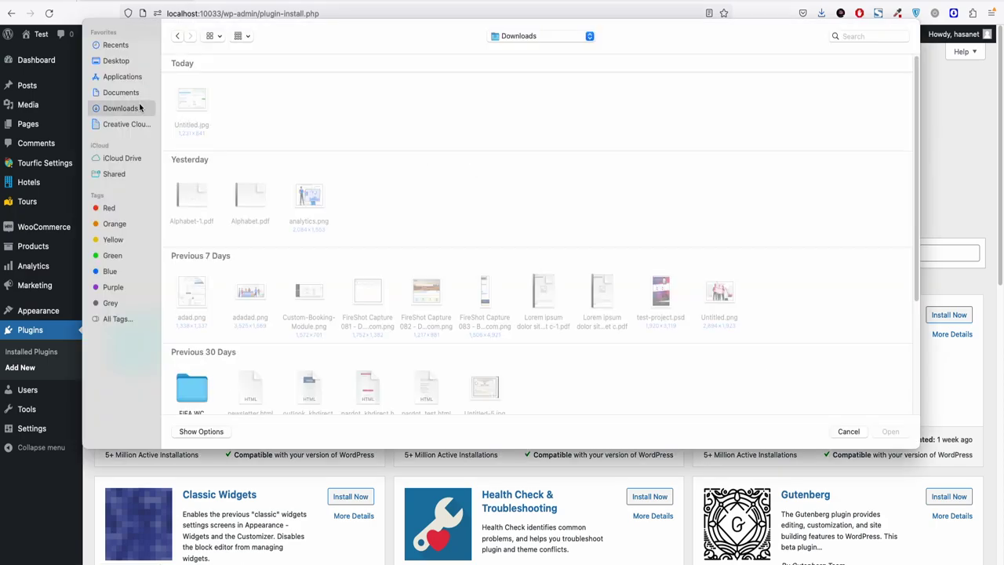
click(133, 94)
click(130, 107)
scroll(489, 215, down, 5)
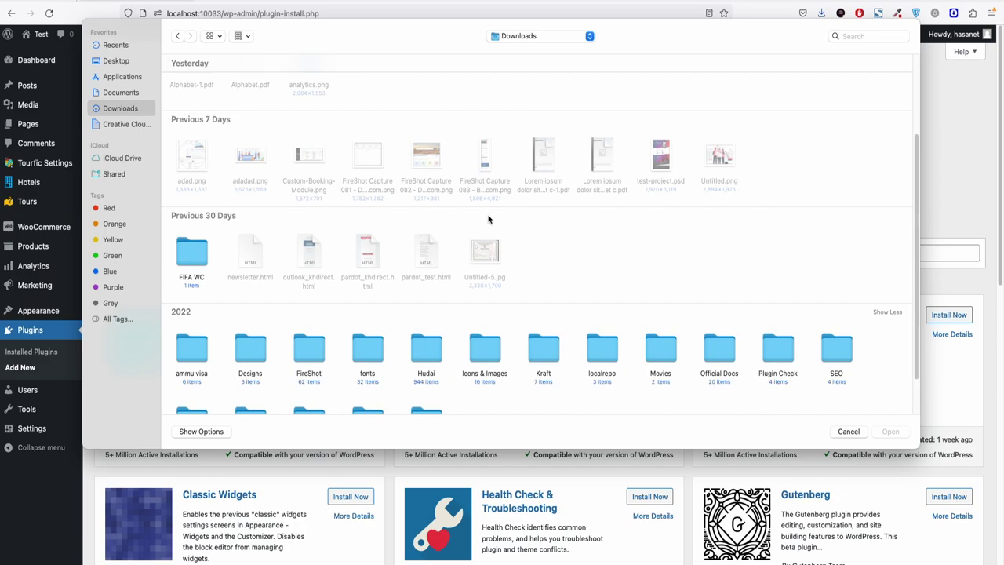
double_click(424, 292)
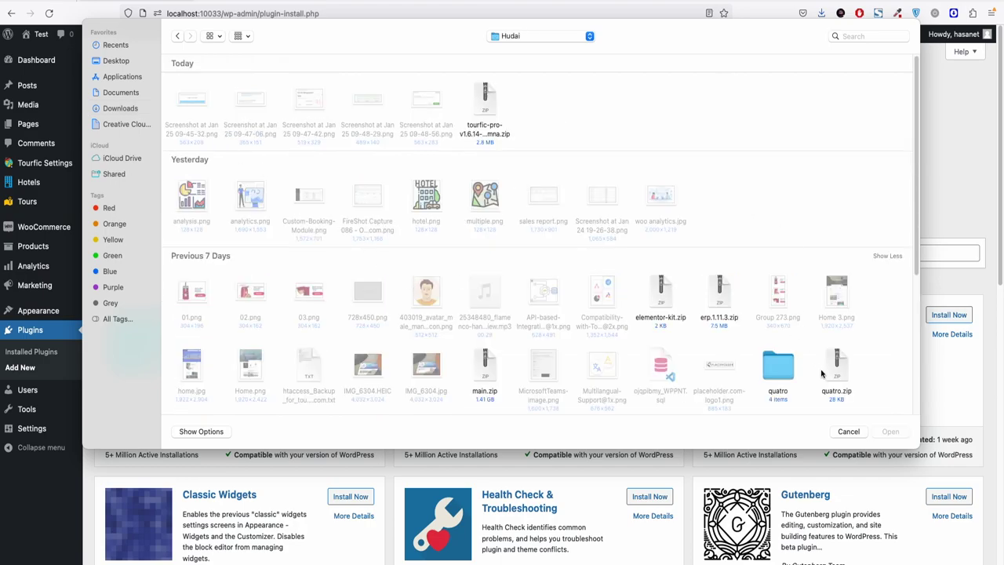
click(849, 432)
Locate the downloaded tourfic-pro-v1.6.14-0kdmna.zip in its folder through the browser's downloads list, and return to the plugin upload form
click(821, 13)
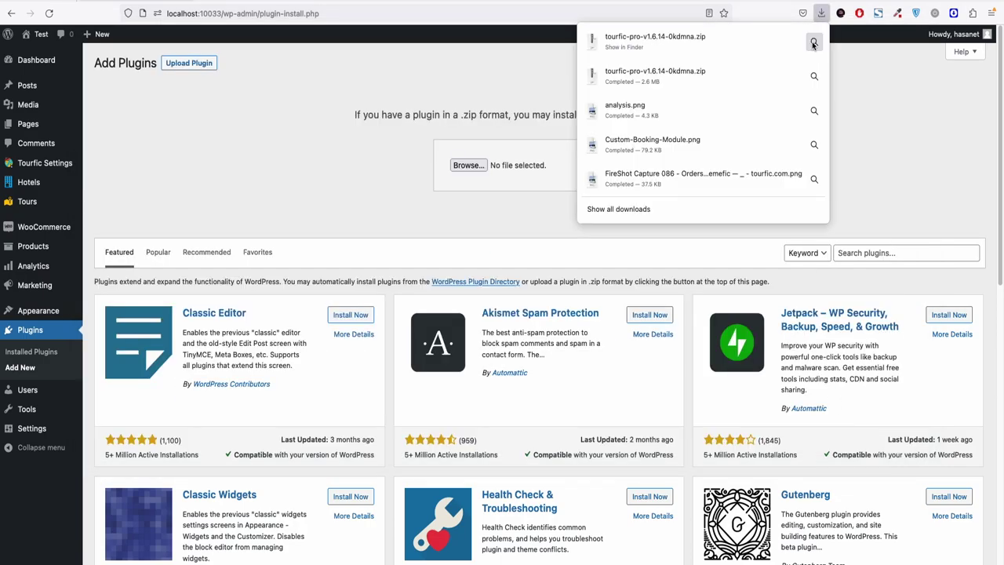
click(810, 41)
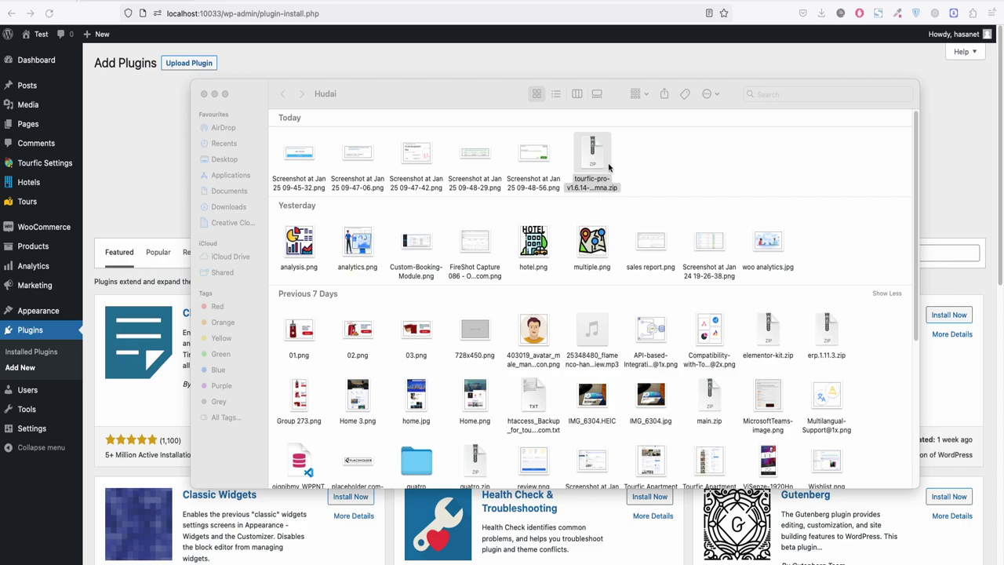
click(171, 151)
Install the plugin from tourfic-pro-v1.6.14-0kdmna.zip in the Hudai folder of Downloads and activate it
click(468, 164)
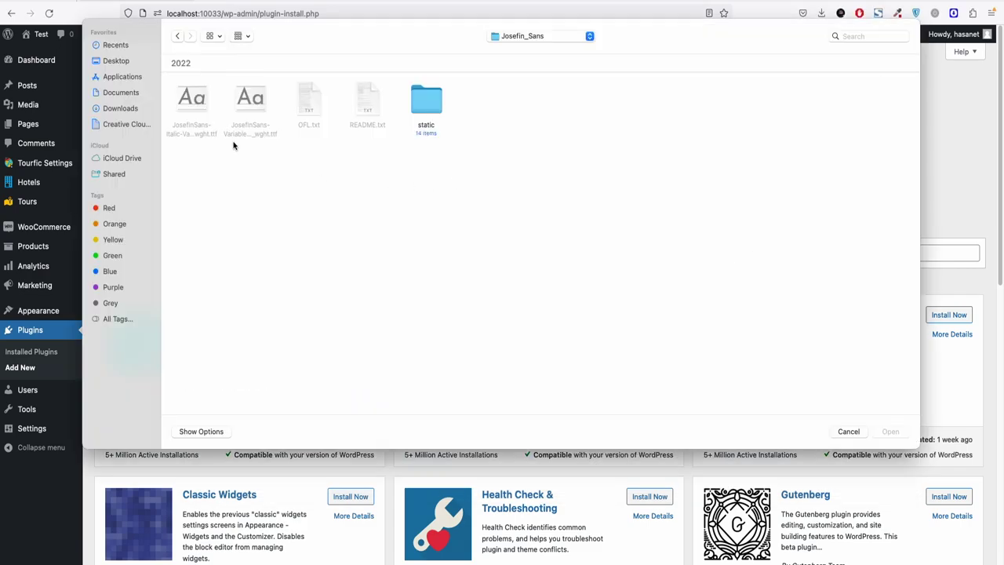
click(122, 108)
scroll(320, 155, down, 5)
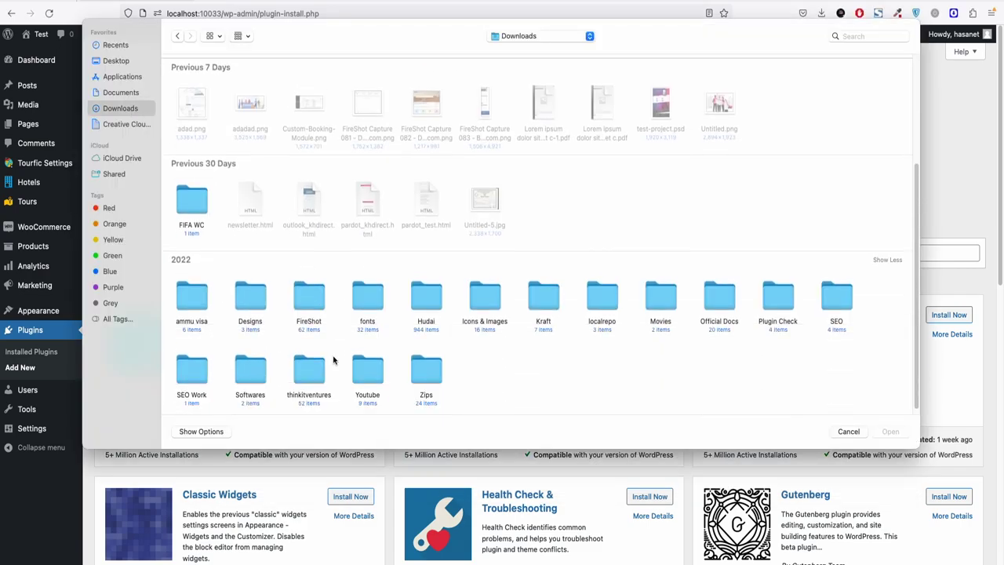
double_click(437, 301)
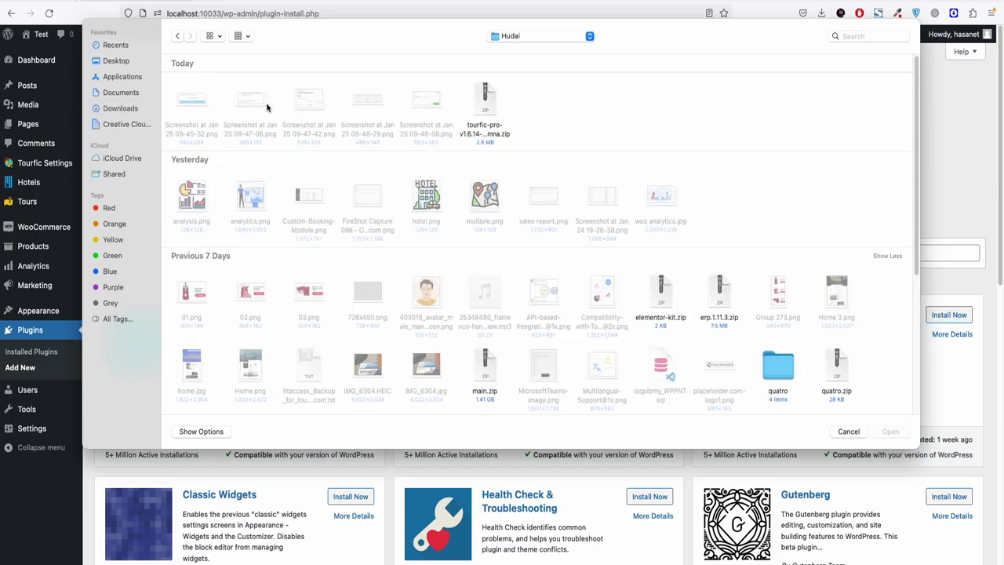
double_click(476, 108)
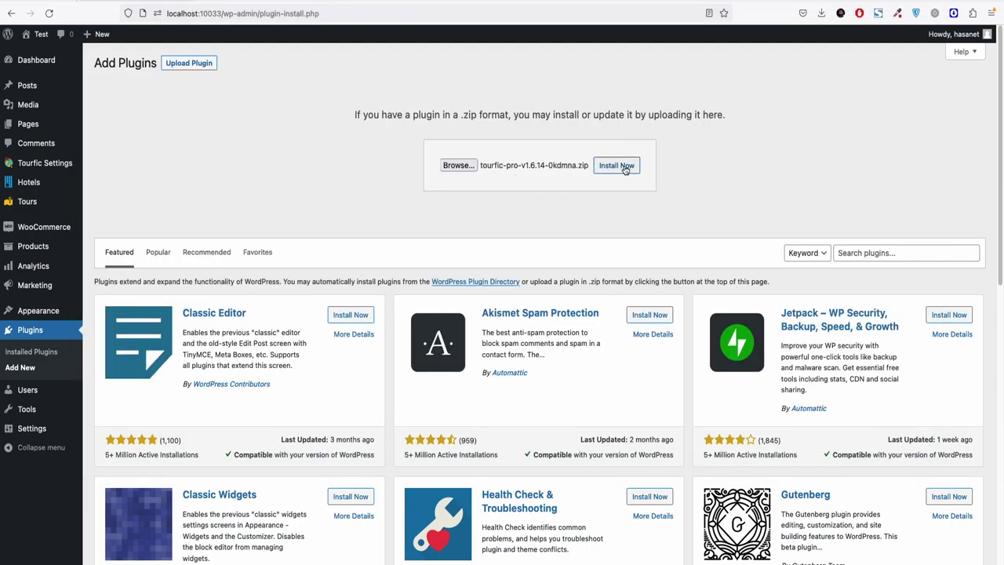
click(620, 166)
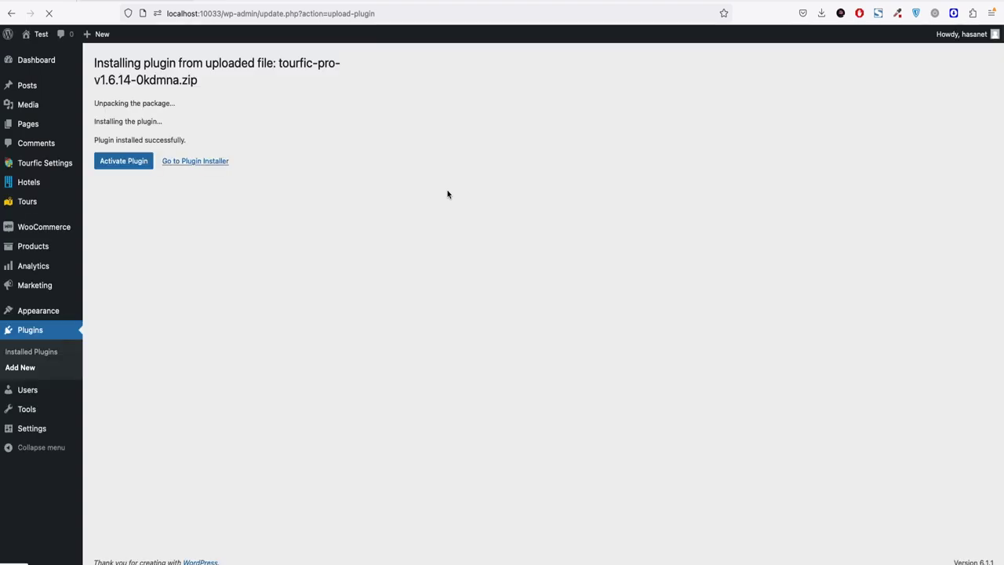
click(111, 165)
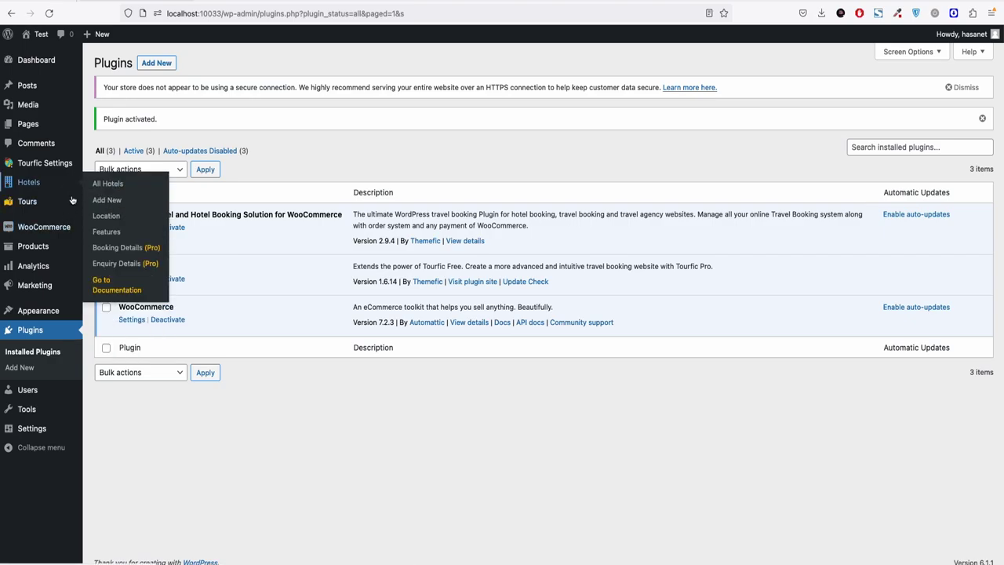
Open Tourfic's License Info page and place the cursor in the license key field
mouse_move(67, 170)
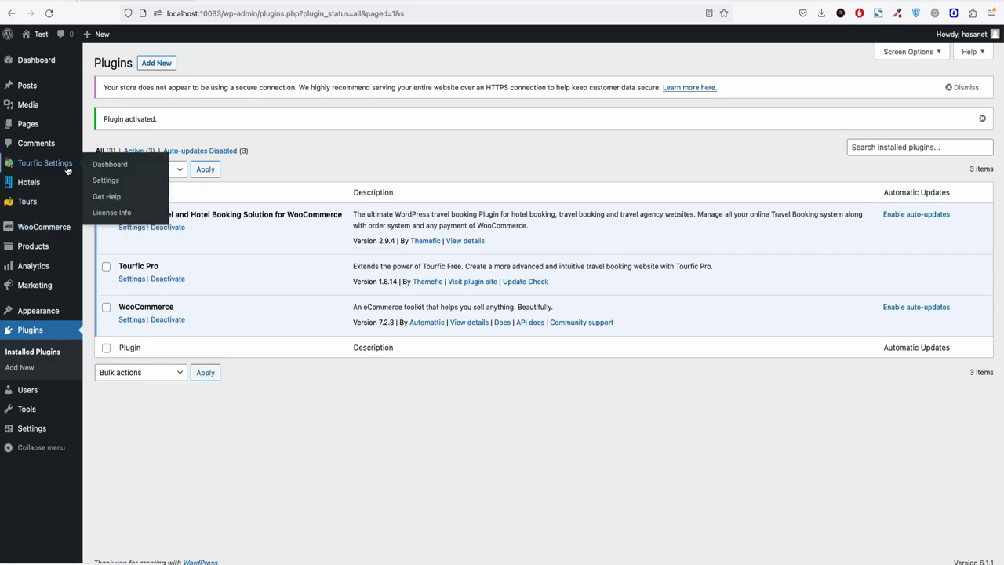
click(119, 216)
click(174, 204)
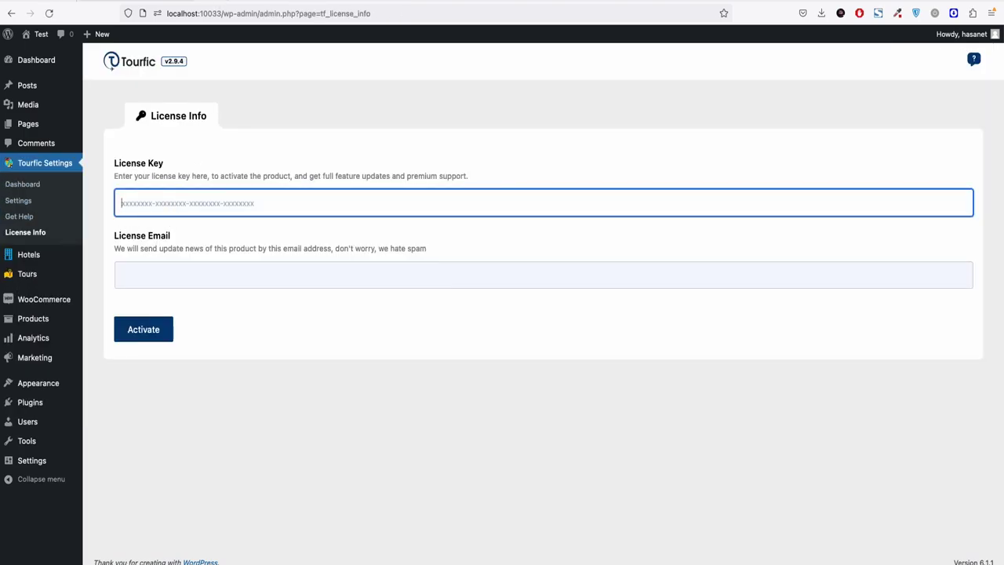
View the Themefic account's downloads page and support options, and return to the license email field on Tourfic's License Info page
key(ctrl+Tab)
scroll(600, 208, up, 3)
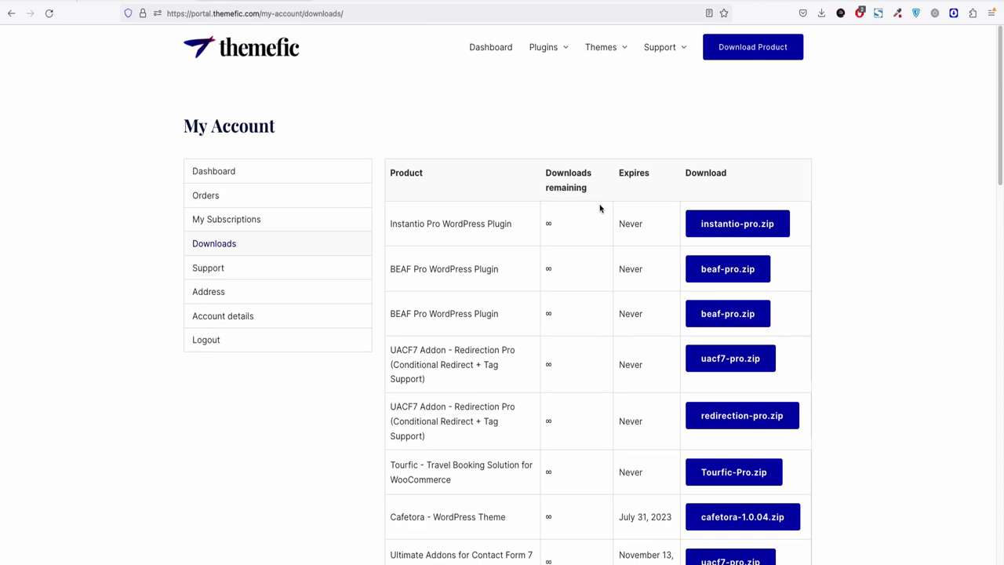
mouse_move(663, 48)
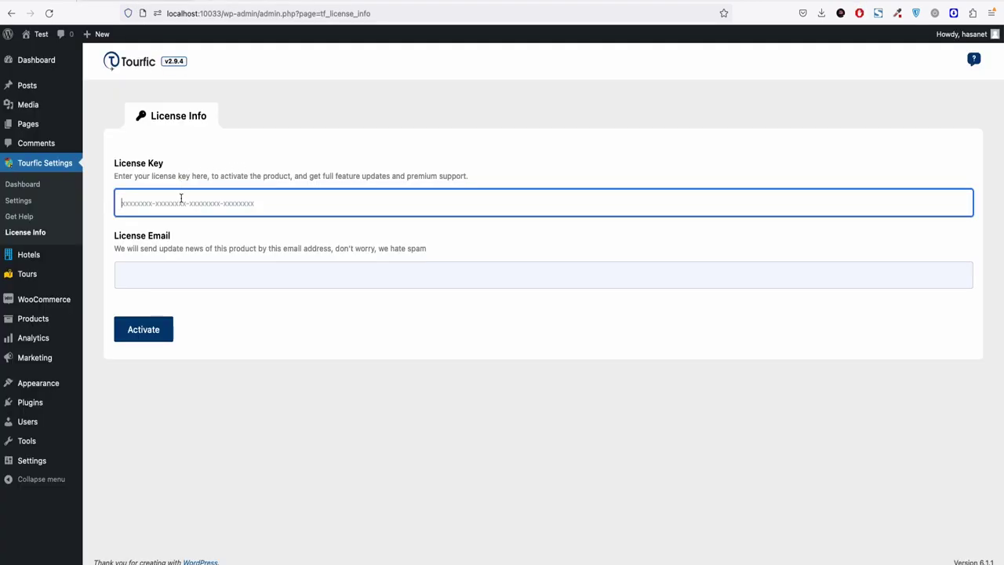
click(169, 280)
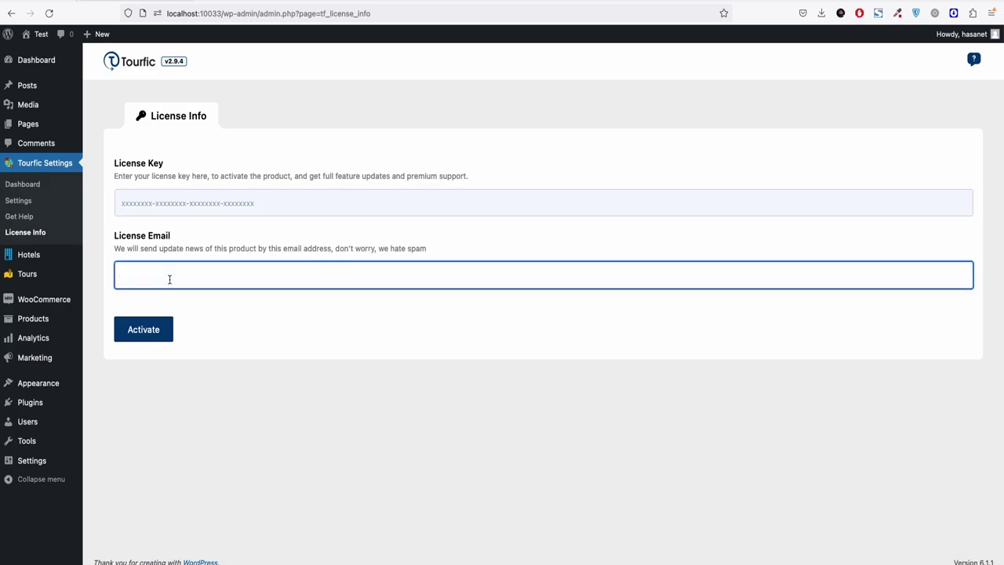